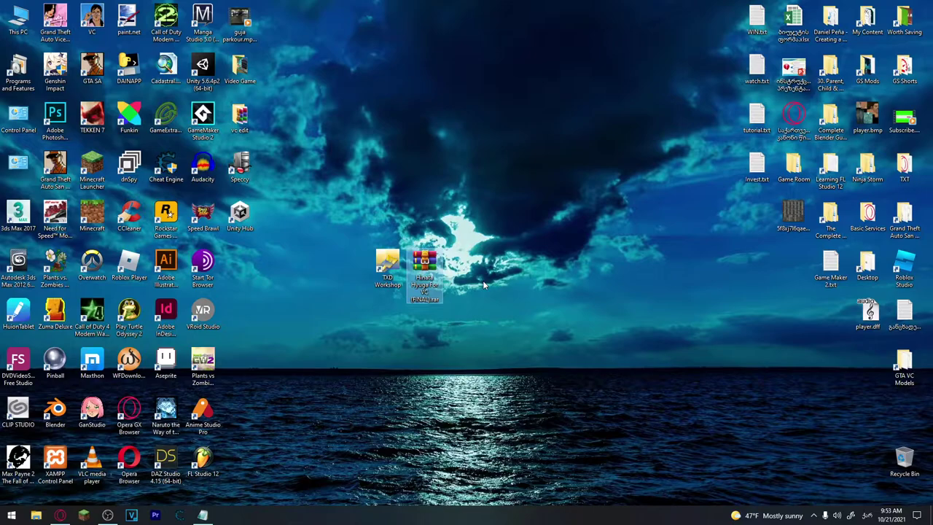
pyautogui.click(483, 280)
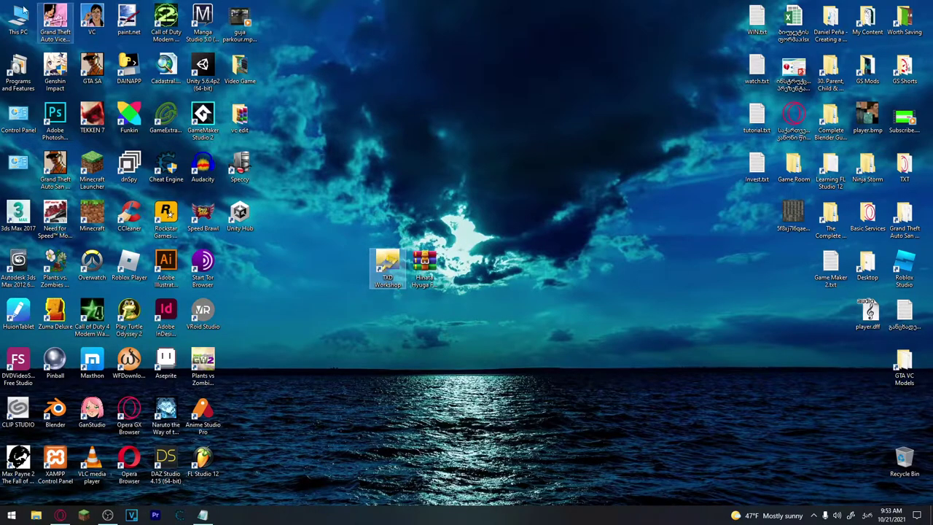
pyautogui.click(55, 21)
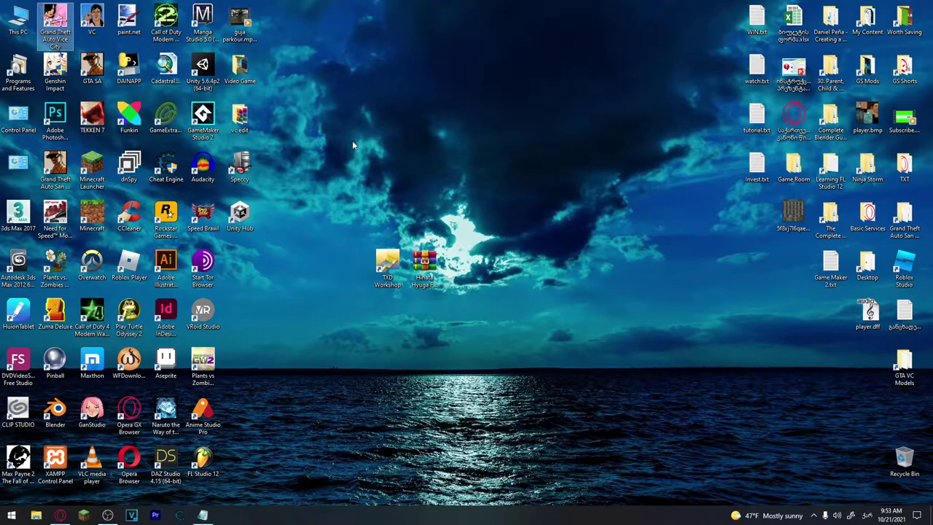
# Launch TXD Workshop from the desktop and move its window clear of the mod archive
pyautogui.click(387, 269)
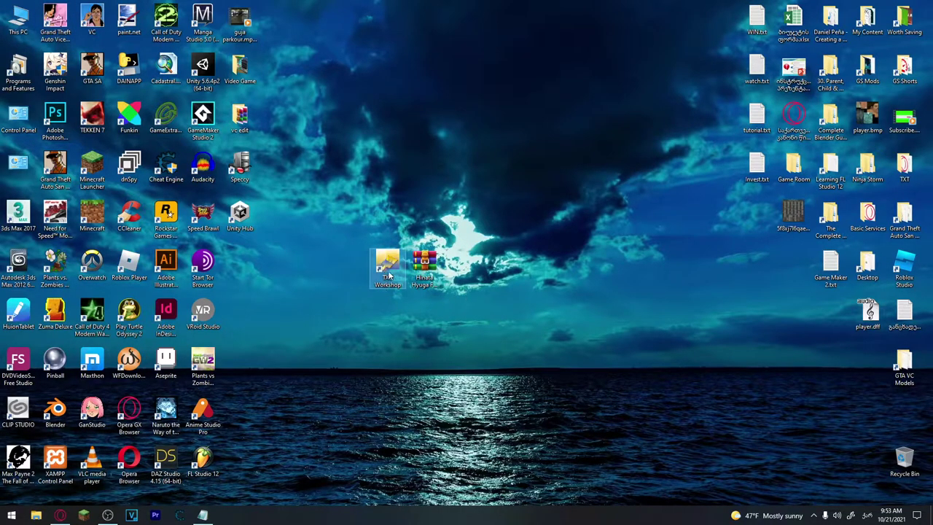
pyautogui.doubleClick(388, 274)
pyautogui.moveTo(463, 173); pyautogui.dragTo(588, 222)
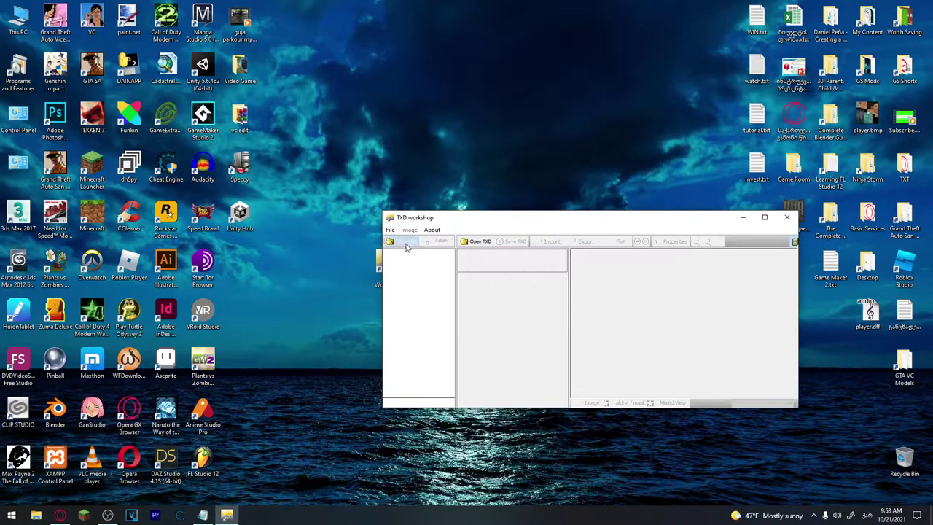
# Open the gta3.img archive from the models folder of the Grand Theft Auto Vice City installation
pyautogui.click(407, 248)
pyautogui.moveTo(774, 118); pyautogui.dragTo(556, 121)
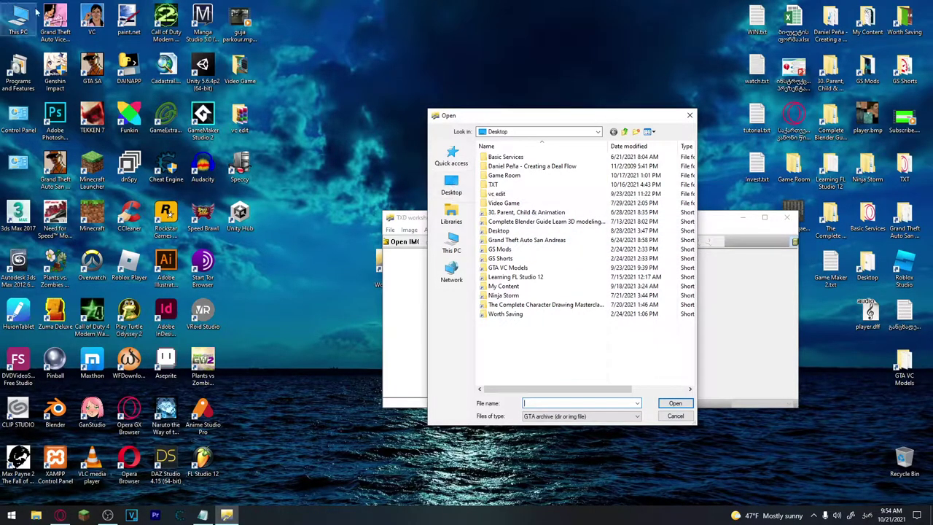
pyautogui.doubleClick(527, 193)
pyautogui.doubleClick(529, 192)
pyautogui.doubleClick(525, 192)
pyautogui.scroll(-1, 552, 274)
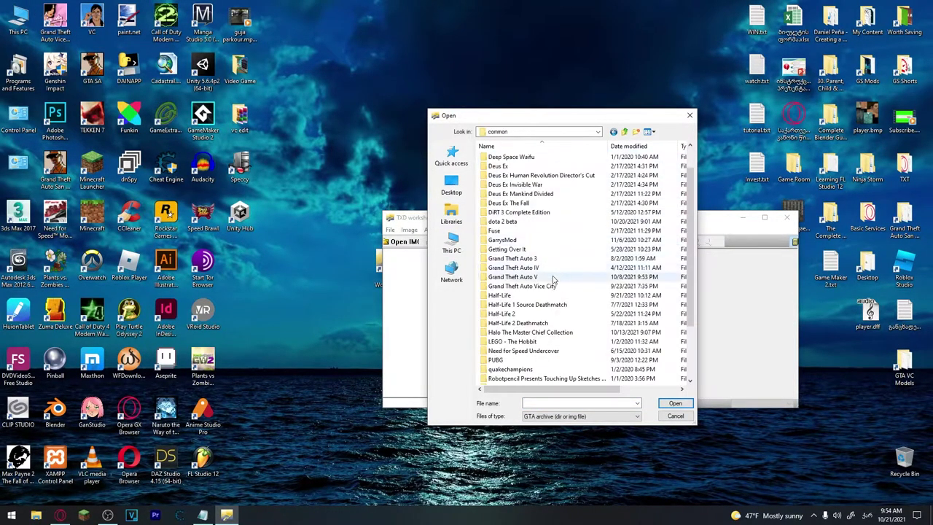
pyautogui.doubleClick(546, 287)
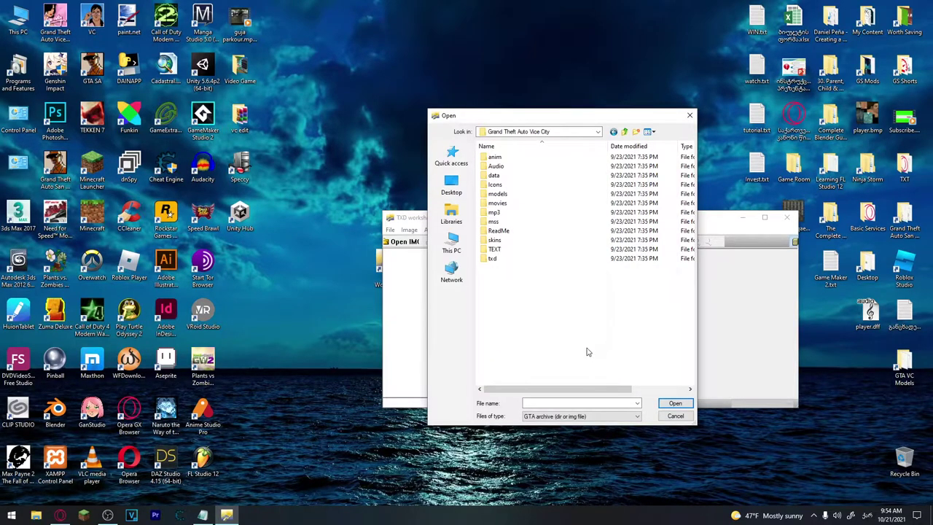
pyautogui.doubleClick(499, 194)
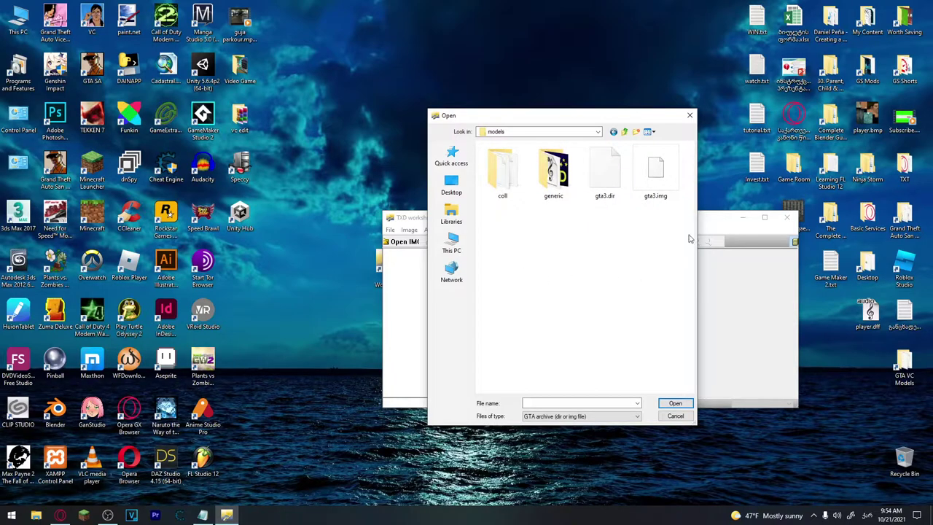
pyautogui.click(662, 172)
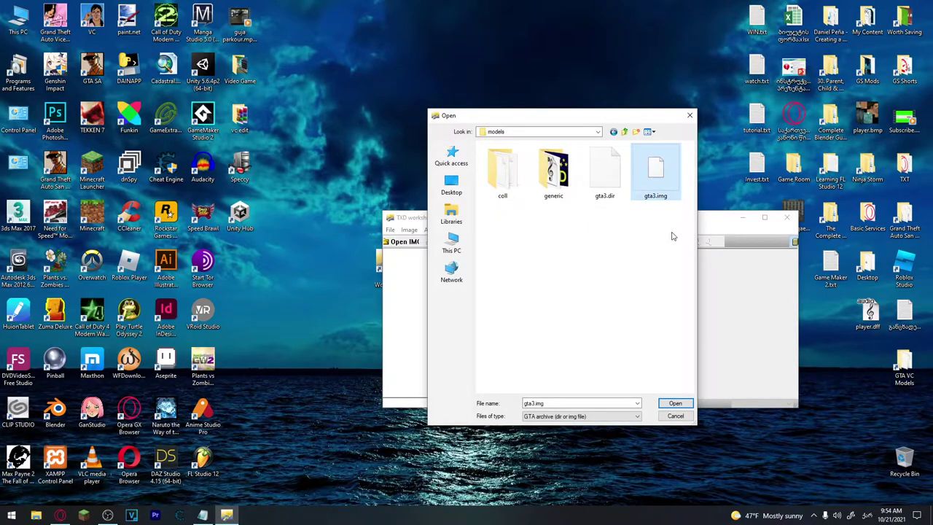
pyautogui.click(683, 403)
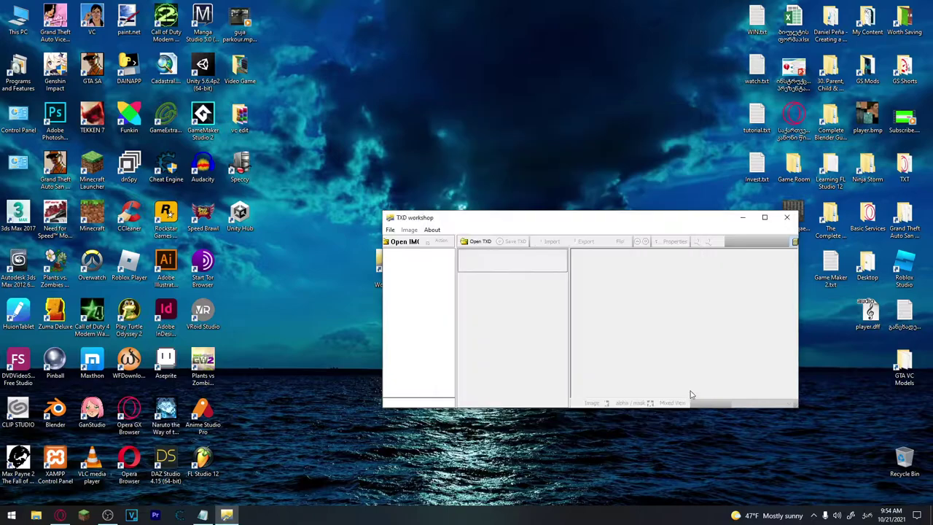
# Search the archive's file list for "player." and select only player.dff
pyautogui.click(417, 404)
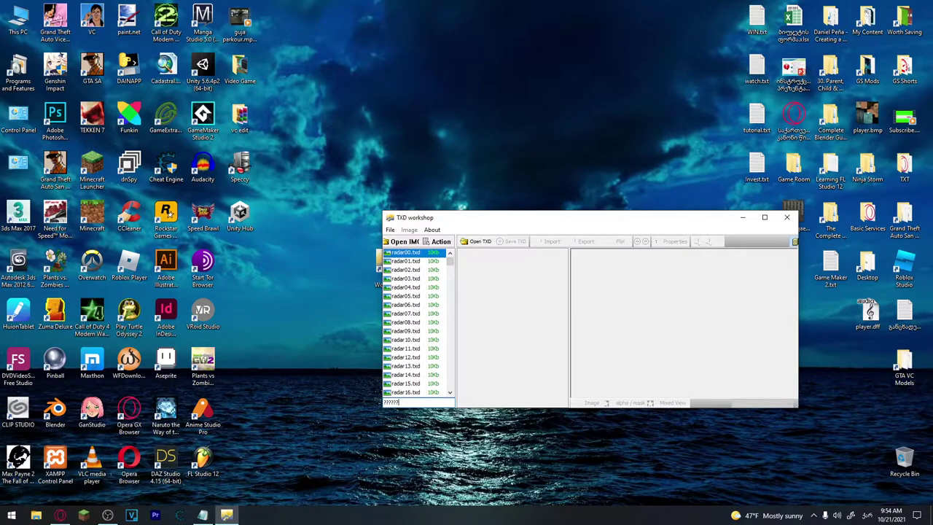
pyautogui.hotkey('alt', 'shift')
pyautogui.write('laye')
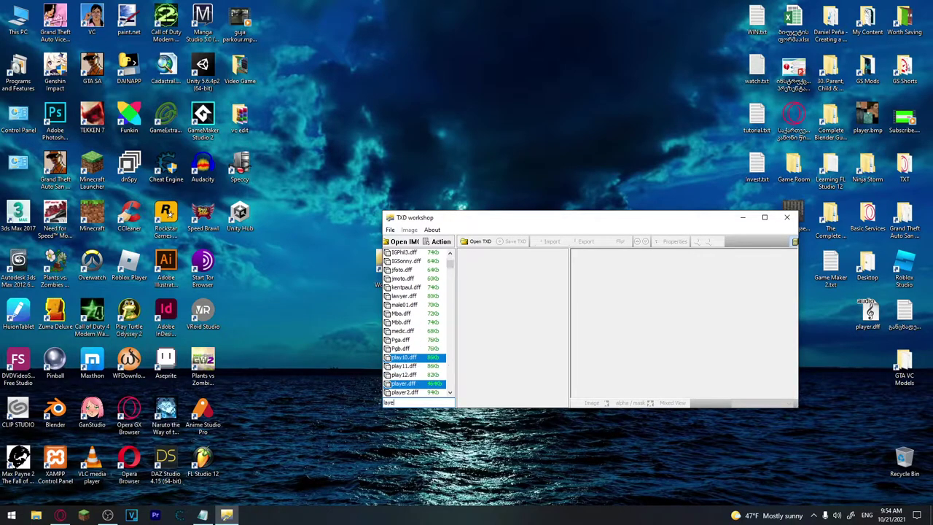
pyautogui.write('pl')
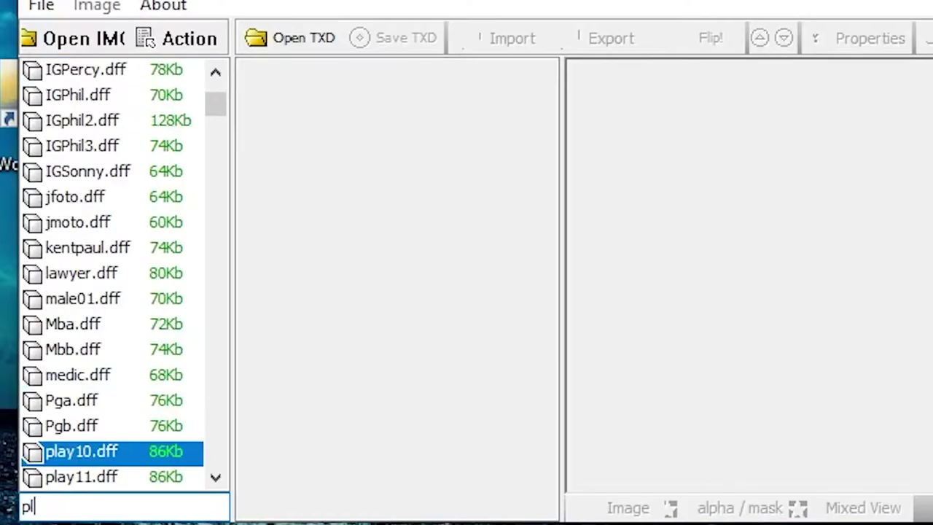
pyautogui.write('ayer.')
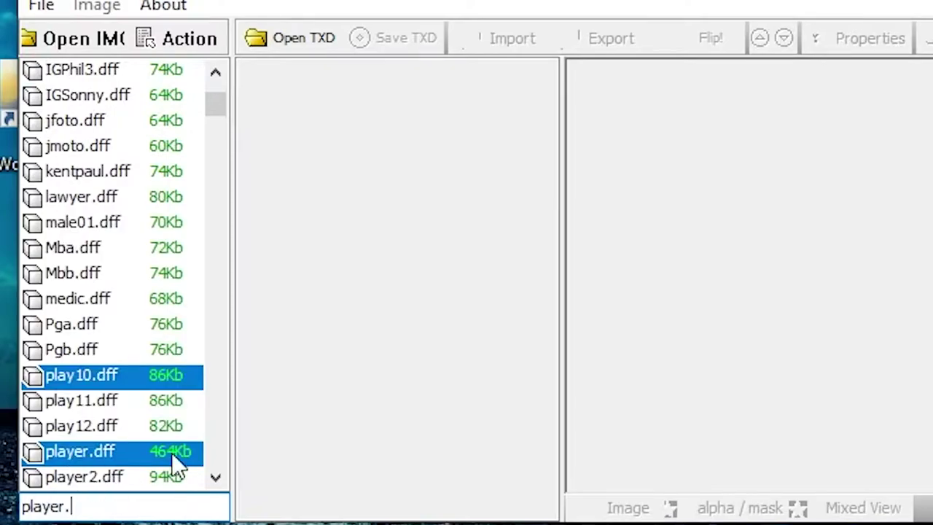
pyautogui.click(63, 453)
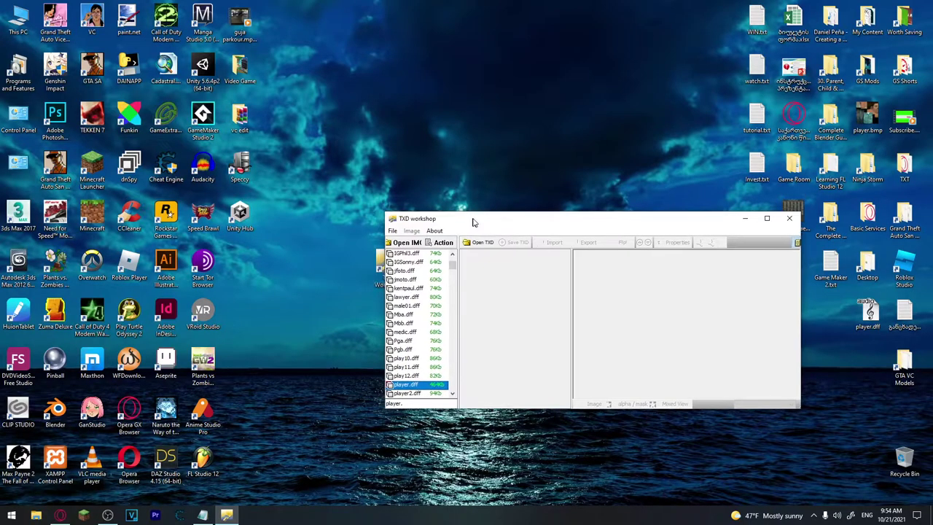
# Open the Hinata Hyuga For VC (FINAL).rar archive and extract Hinata.dff and Hinata.txd to the desktop
pyautogui.moveTo(473, 223); pyautogui.dragTo(625, 231)
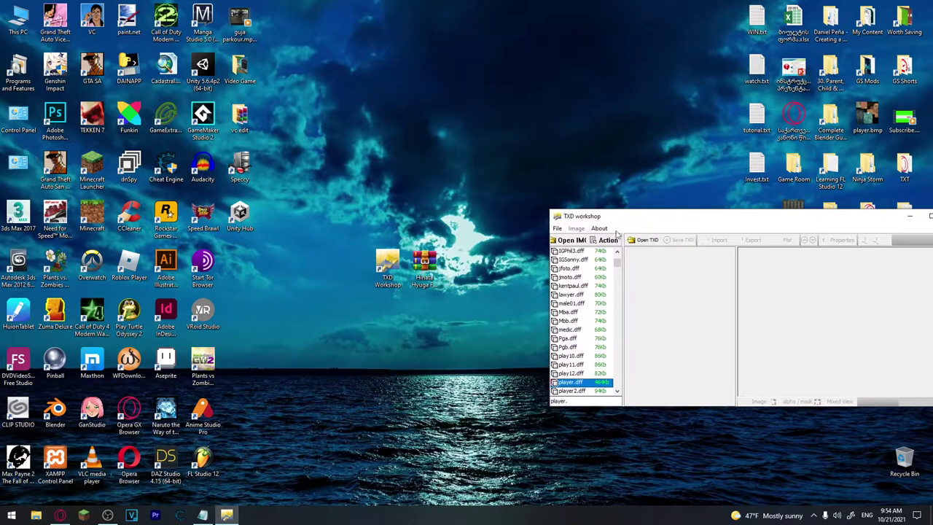
pyautogui.doubleClick(424, 267)
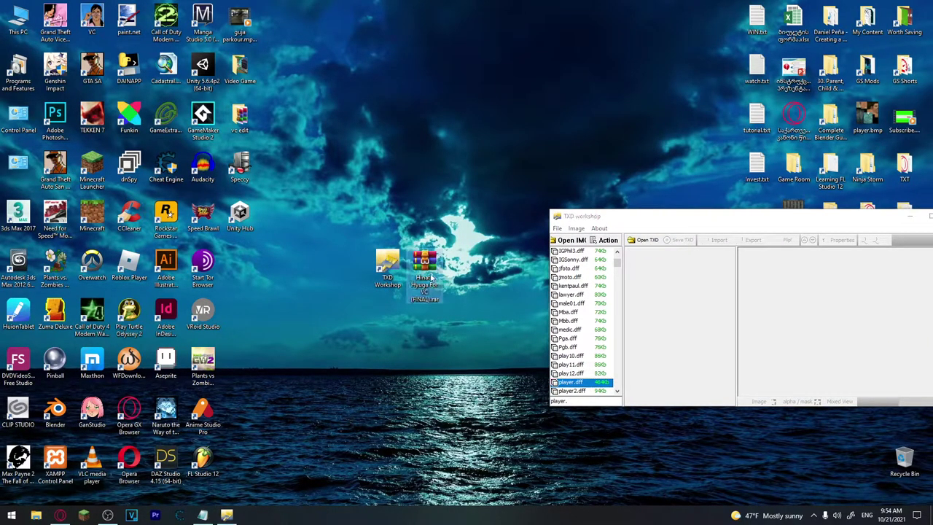
pyautogui.moveTo(547, 129); pyautogui.dragTo(741, 121)
pyautogui.moveTo(565, 226); pyautogui.dragTo(457, 223)
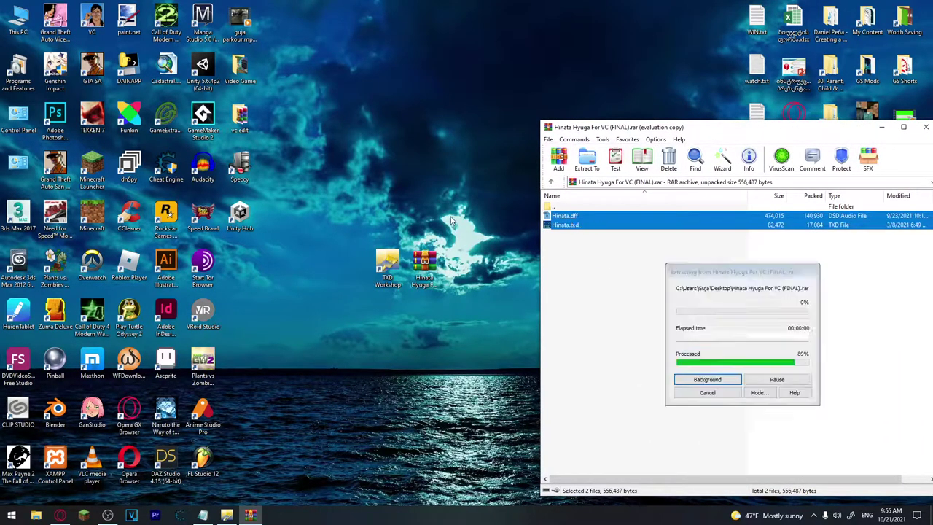
# Clear away the RAR archive window and place the extracted Hinata files beside the TXD Workshop shortcut on the desktop
pyautogui.click(760, 131)
pyautogui.moveTo(760, 131); pyautogui.dragTo(430, 133)
pyautogui.click(589, 127)
pyautogui.moveTo(528, 150); pyautogui.dragTo(456, 232)
pyautogui.moveTo(463, 157); pyautogui.dragTo(345, 263)
pyautogui.moveTo(343, 322); pyautogui.dragTo(351, 315)
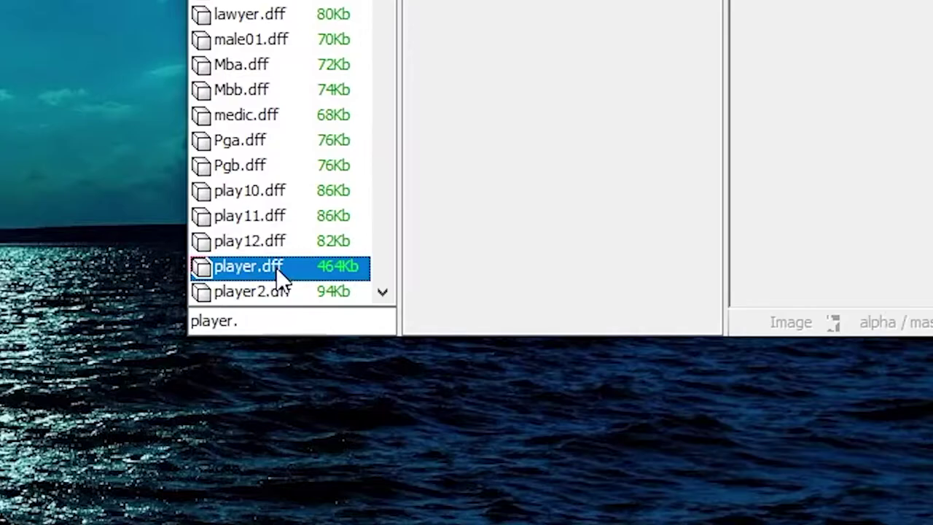
# Replace player.dff in the gta3.img archive with Hinata.dff from the desktop
pyautogui.rightClick(580, 383)
pyautogui.click(344, 287)
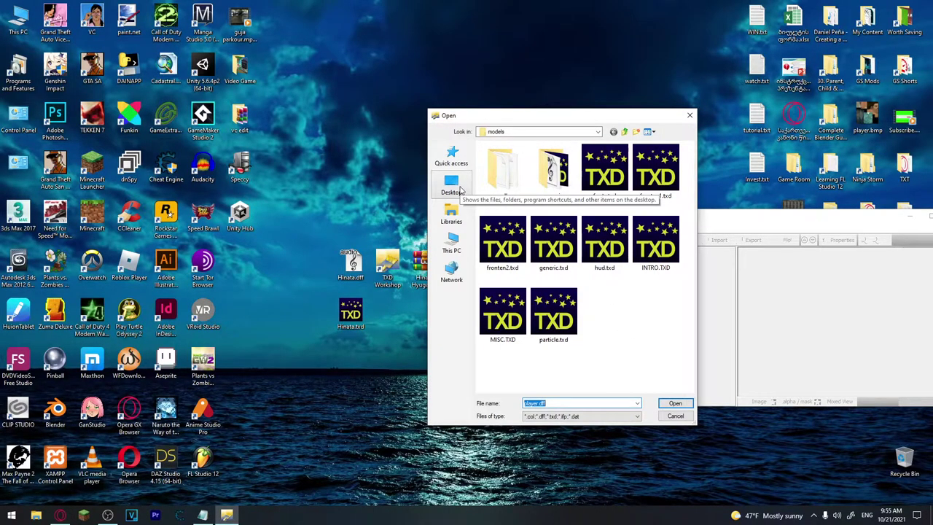
pyautogui.click(461, 191)
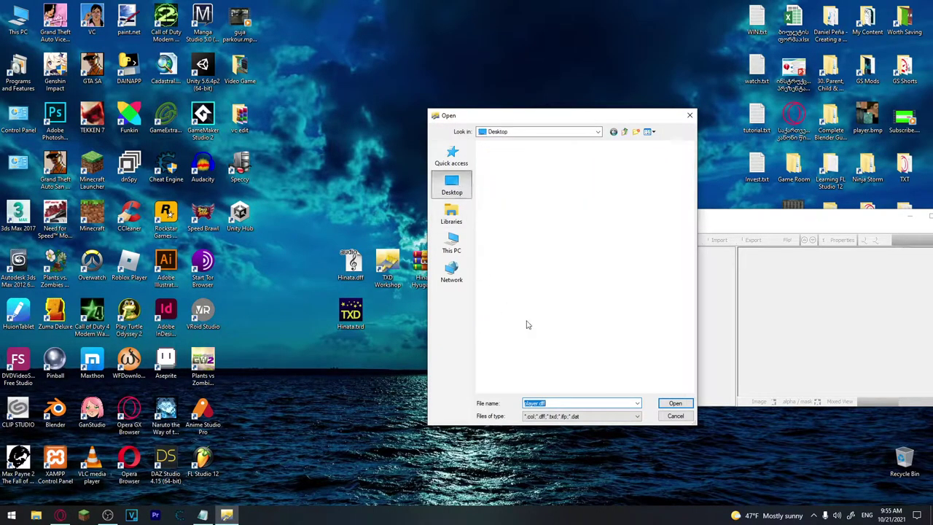
pyautogui.moveTo(693, 188); pyautogui.dragTo(692, 318)
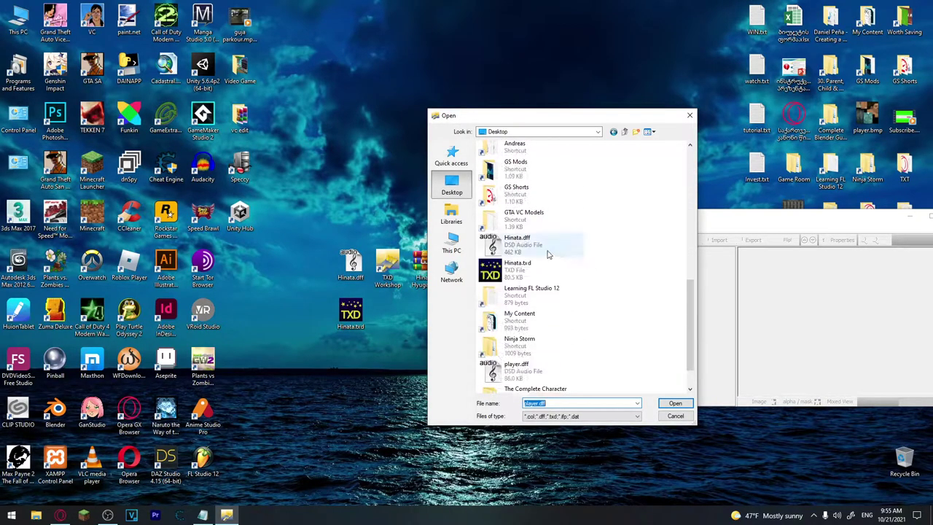
pyautogui.click(530, 251)
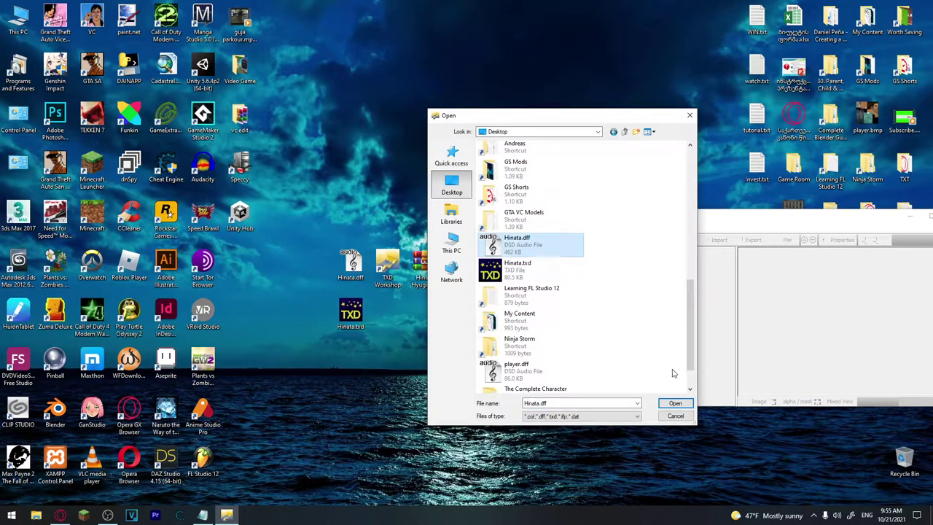
pyautogui.click(676, 407)
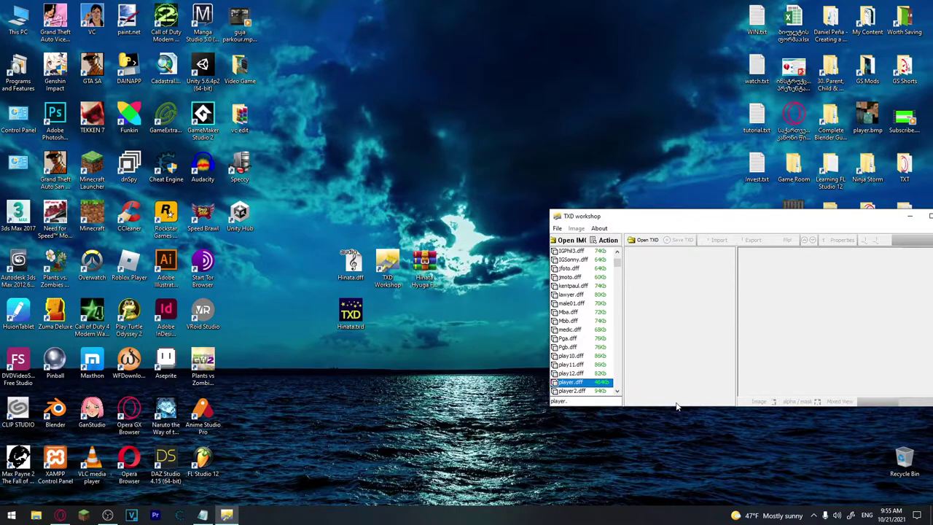
# Find player.txd in the gta3.img archive, replace it with Hinata.txd from the desktop, and close TXD Workshop
pyautogui.click(593, 400)
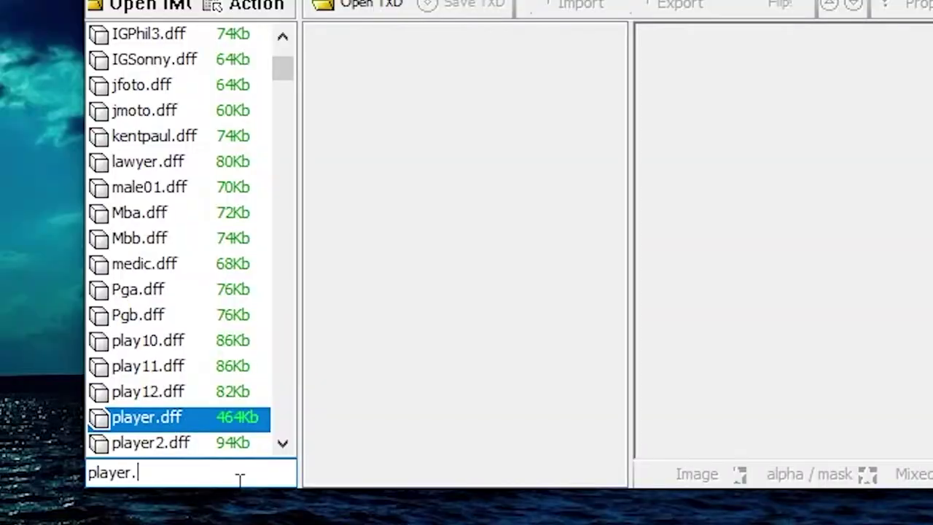
pyautogui.write('t')
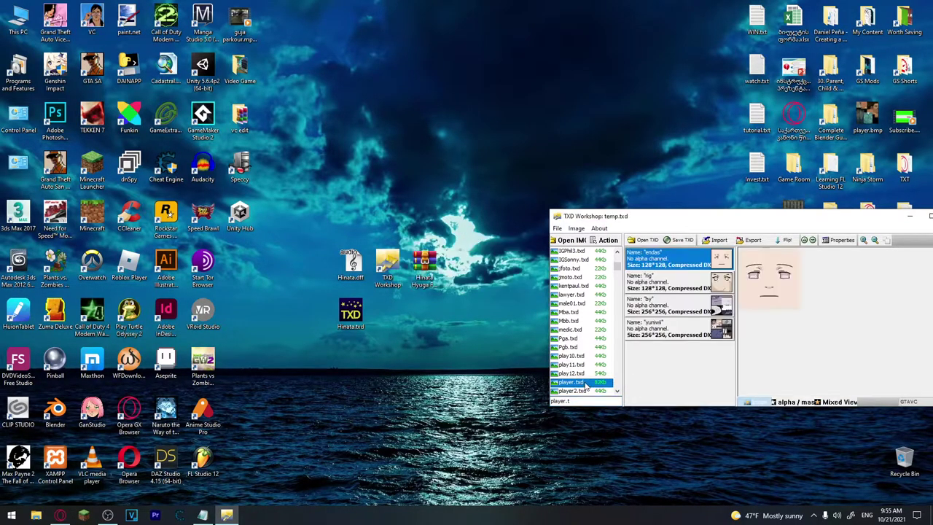
pyautogui.rightClick(587, 386)
pyautogui.click(611, 387)
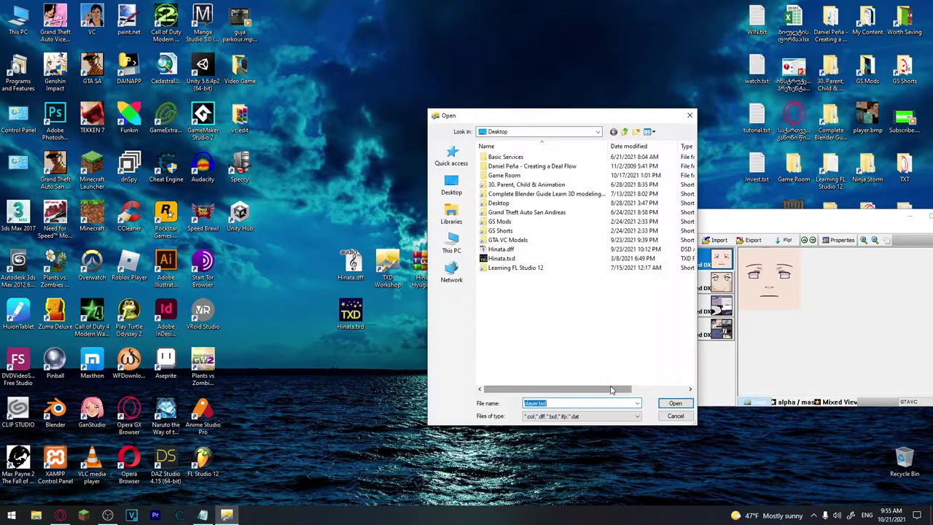
pyautogui.moveTo(547, 116); pyautogui.dragTo(691, 145)
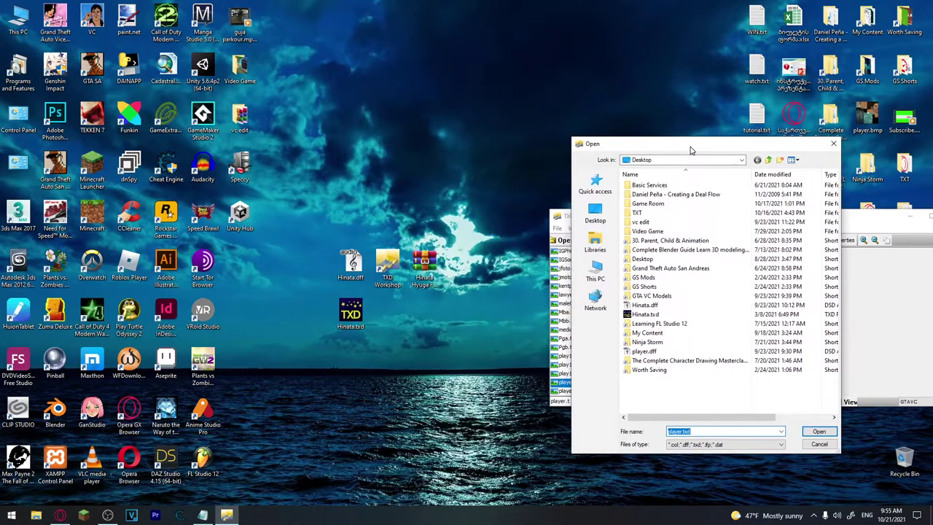
pyautogui.click(661, 319)
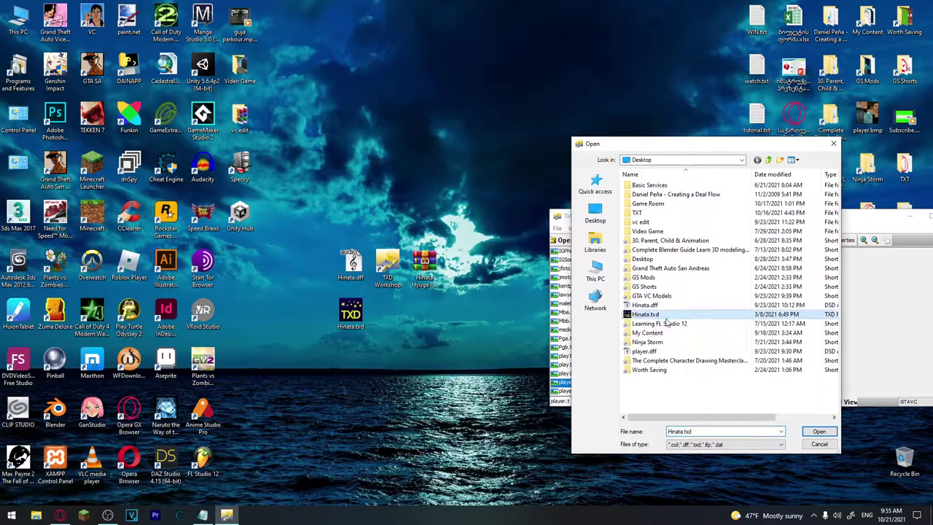
pyautogui.click(819, 431)
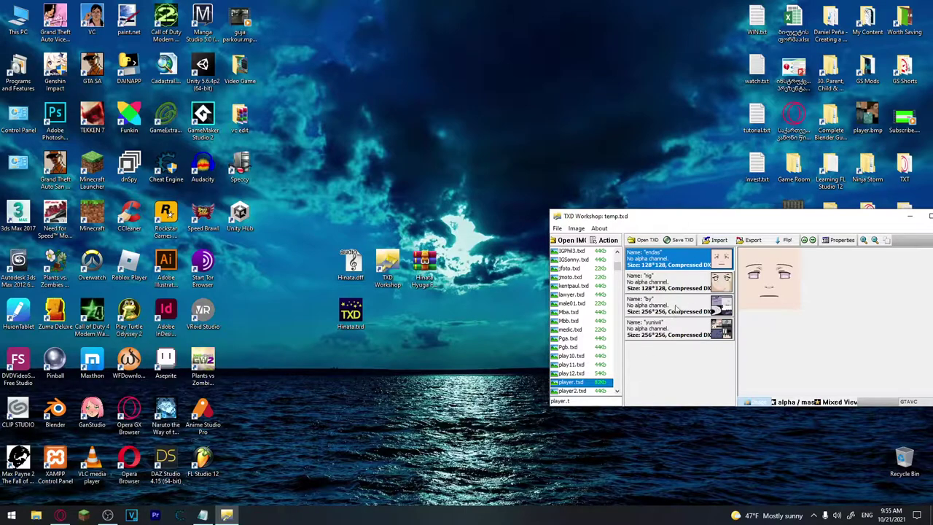
pyautogui.moveTo(777, 228); pyautogui.dragTo(701, 228)
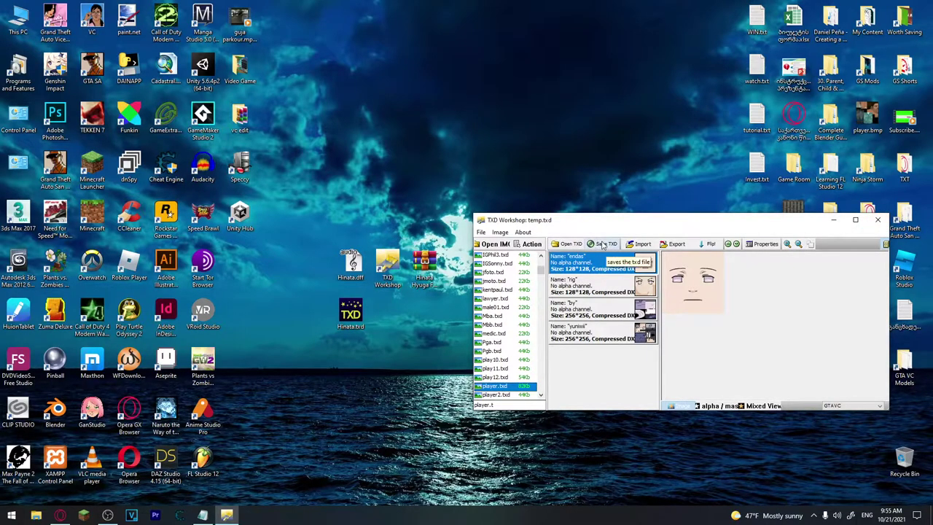
pyautogui.click(878, 220)
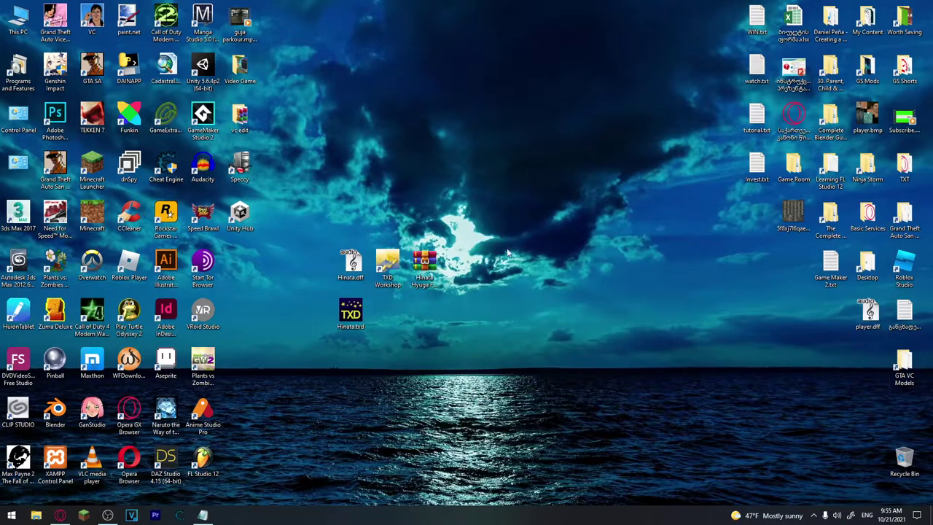
pyautogui.doubleClick(55, 22)
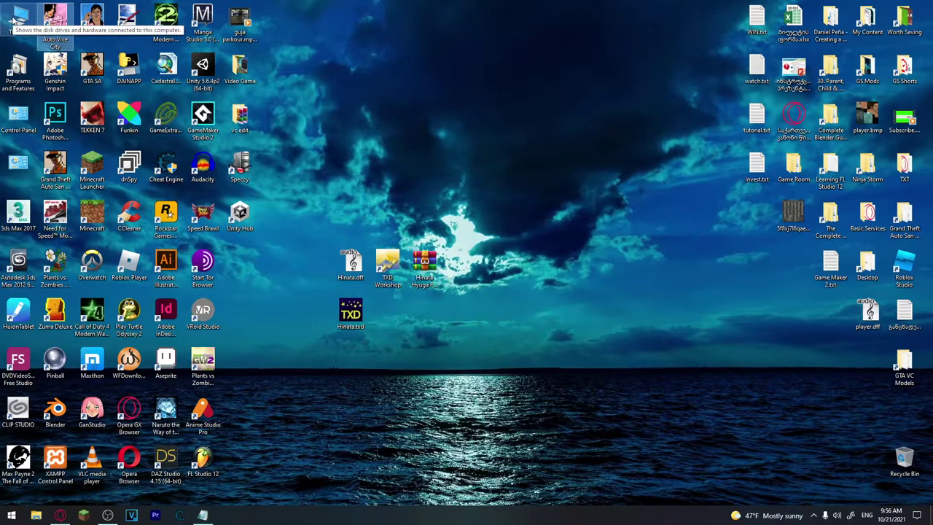
pyautogui.doubleClick(15, 21)
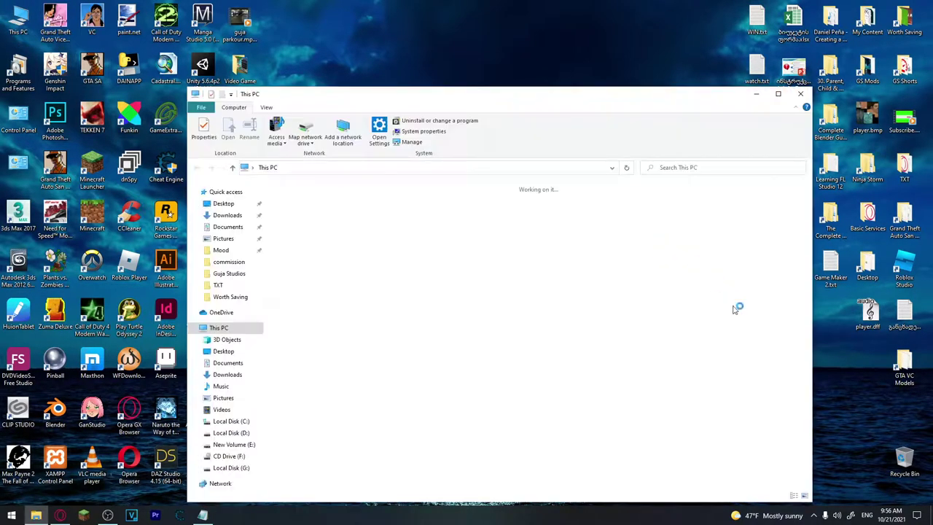
pyautogui.hotkey('alt', 'F4')
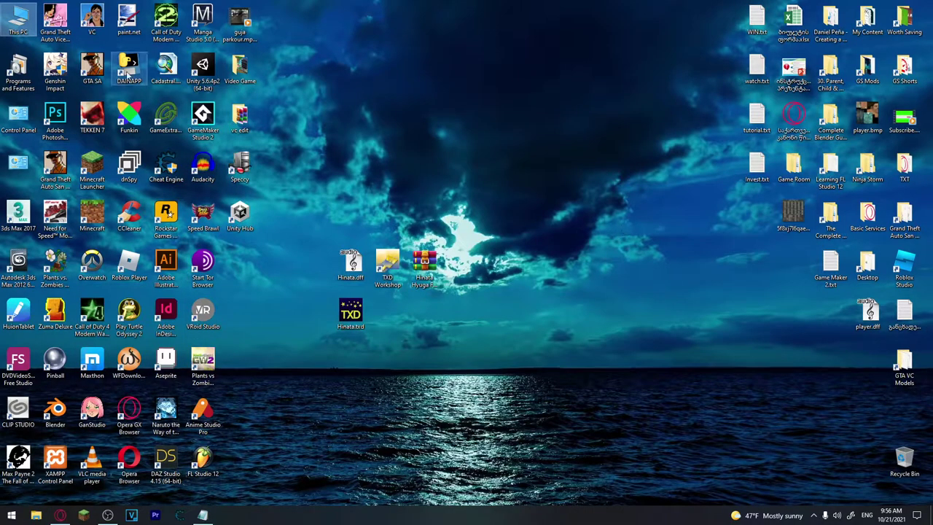
# Open the generic folder inside the models folder of Grand Theft Auto Vice City, under Program Files\steamapps\common on drive E
pyautogui.doubleClick(19, 26)
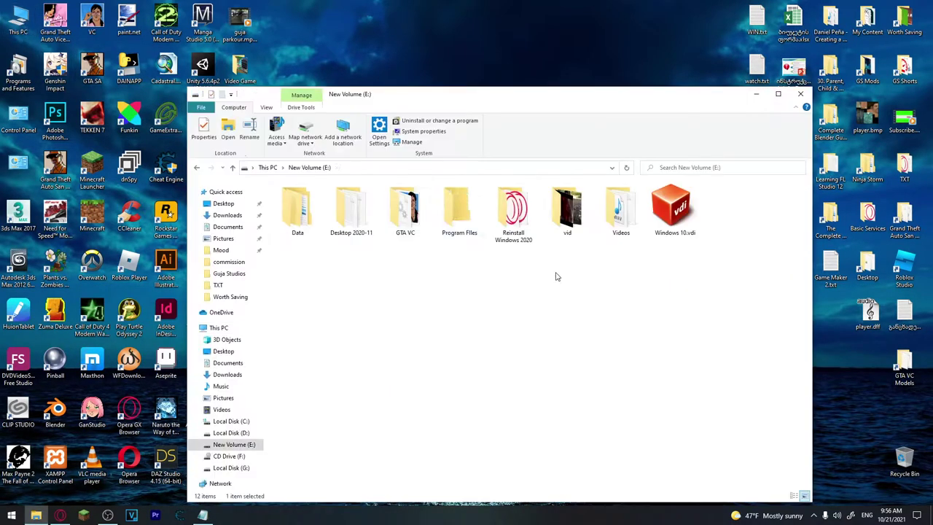
pyautogui.doubleClick(462, 217)
pyautogui.doubleClick(316, 238)
pyautogui.doubleClick(315, 238)
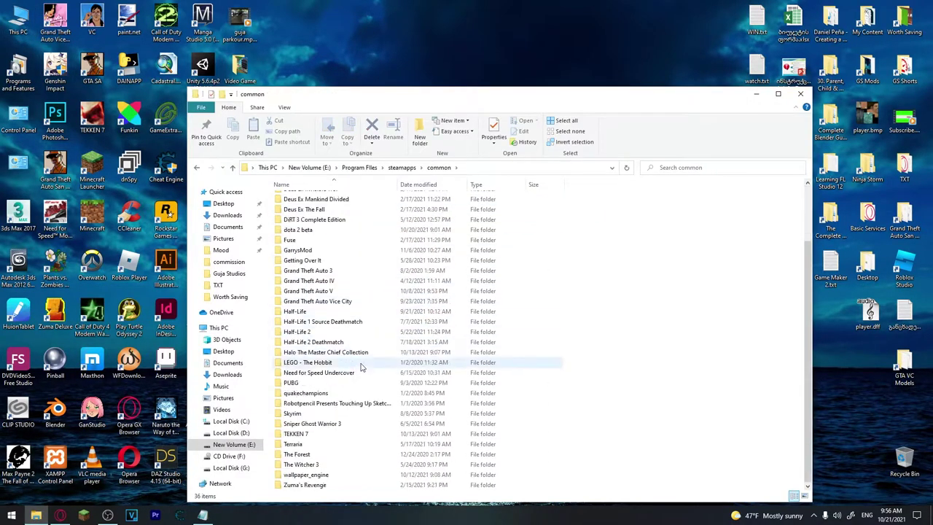
pyautogui.doubleClick(327, 284)
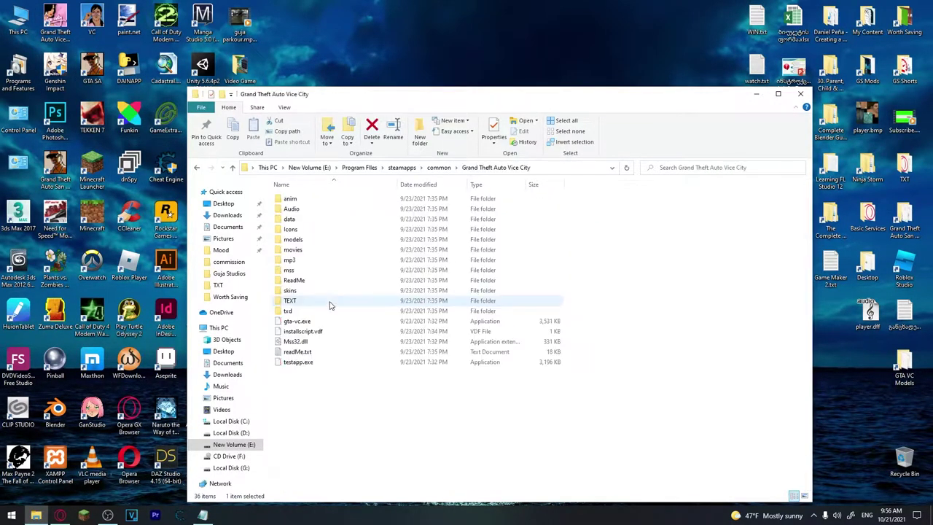
pyautogui.doubleClick(309, 242)
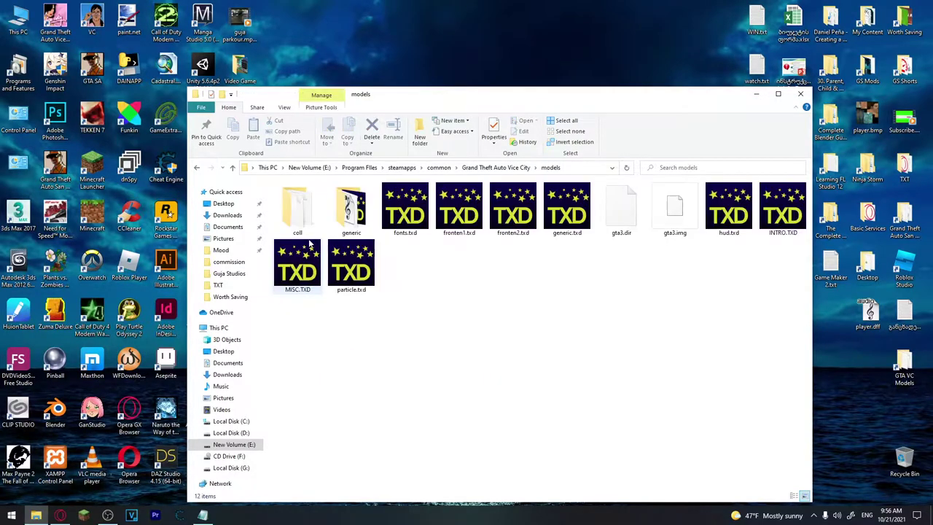
pyautogui.doubleClick(358, 210)
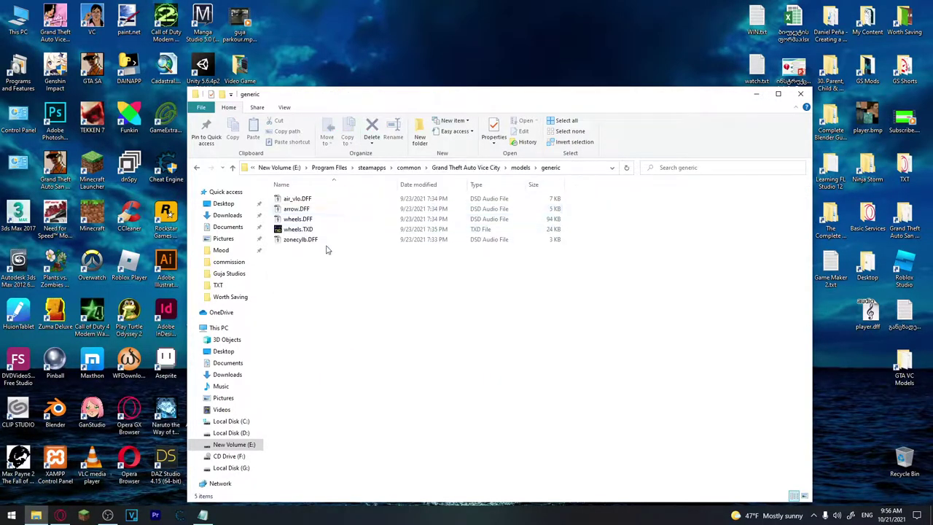
# Copy player.bmp from the desktop into the generic folder, delete that copy again, and close the folder window
pyautogui.click(857, 126)
pyautogui.hotkey('ctrl', 'c')
pyautogui.click(464, 363)
pyautogui.hotkey('ctrl', 'v')
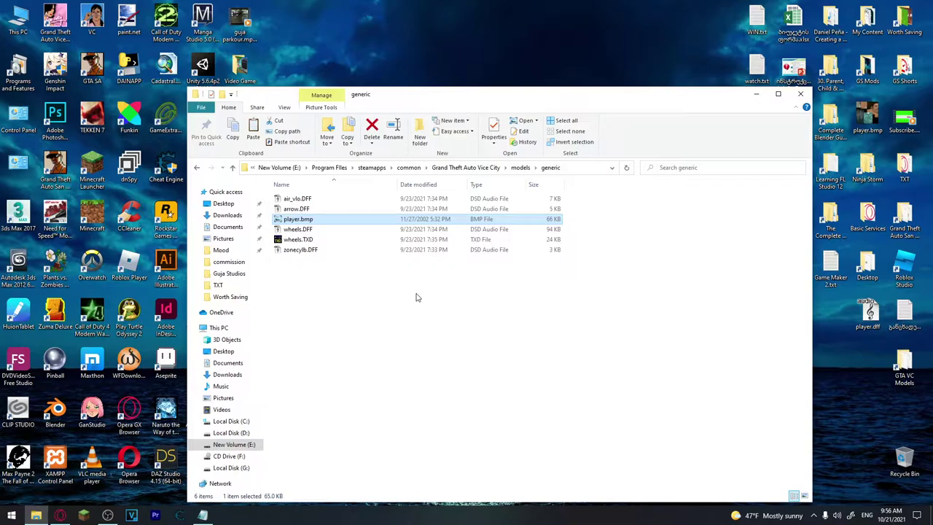
pyautogui.press('Delete')
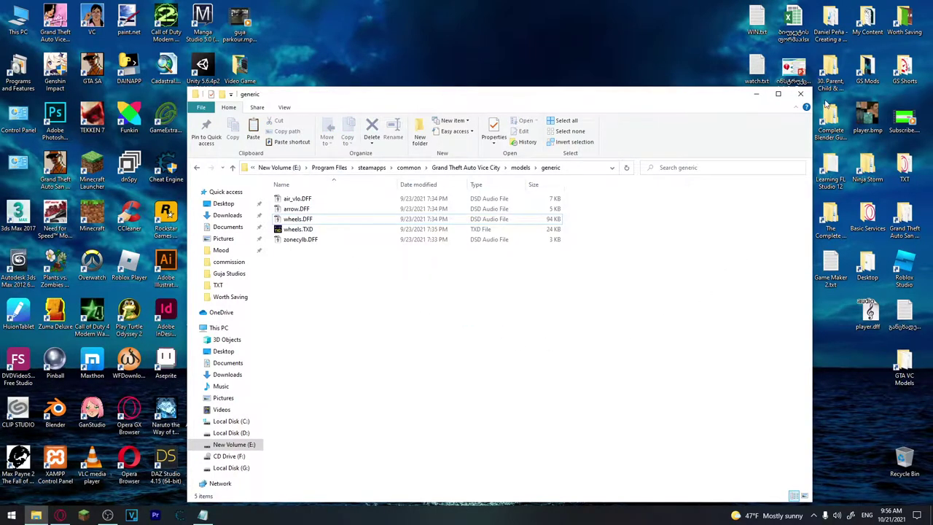
pyautogui.click(800, 94)
# Launch Grand Theft Auto Vice City from the desktop and start a new game
pyautogui.click(54, 22)
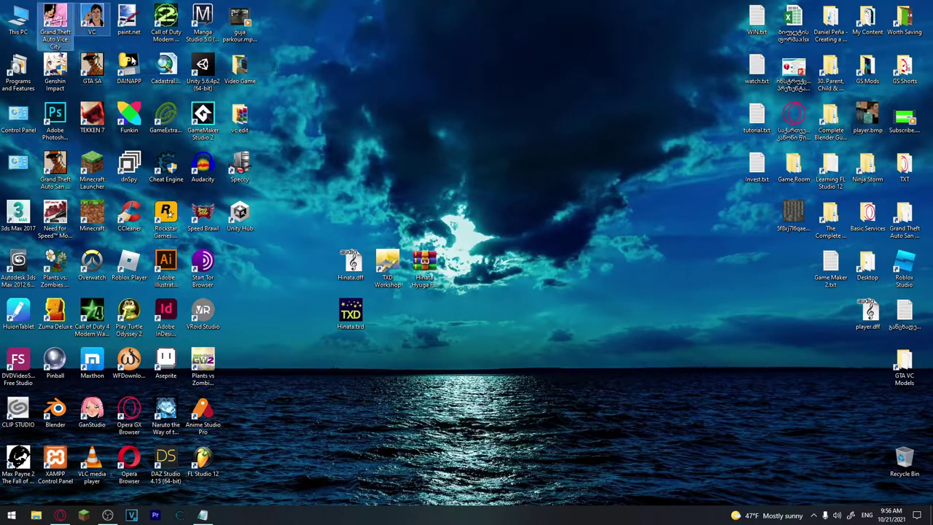
pyautogui.press('Return')
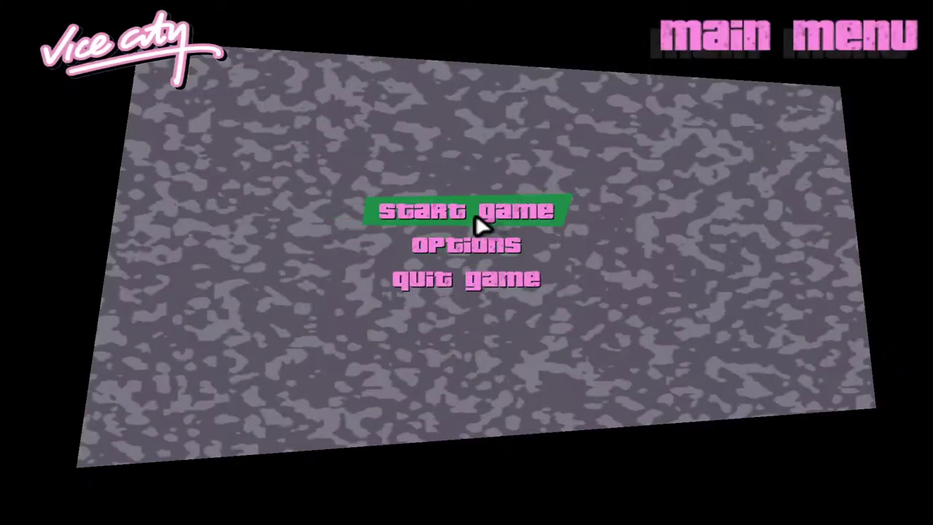
pyautogui.click(476, 214)
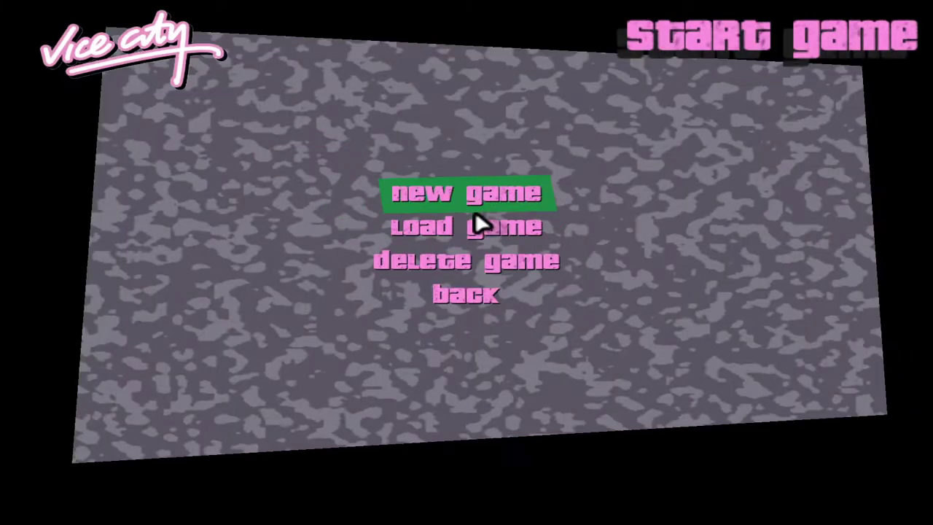
pyautogui.click(477, 193)
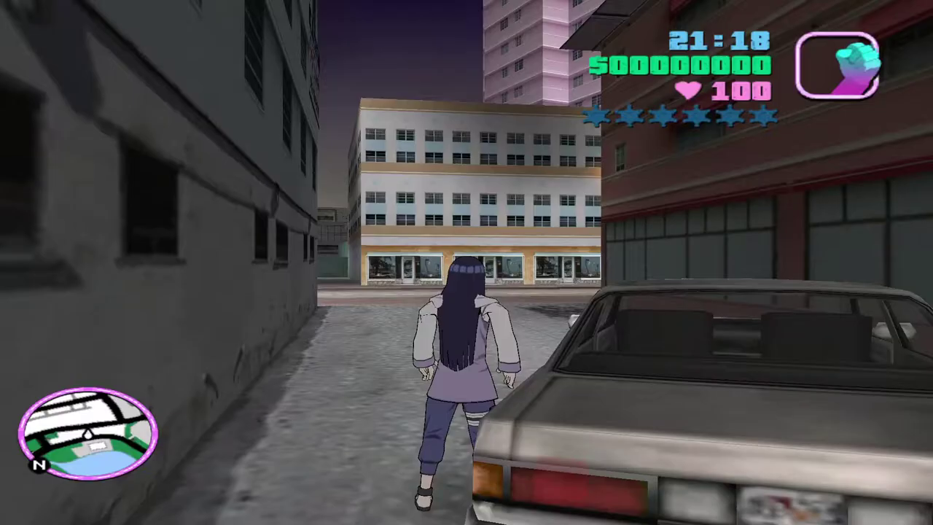
# Run the player character through the streets and alley, turning in different directions to examine the Hinata model in the game
pyautogui.press('w')
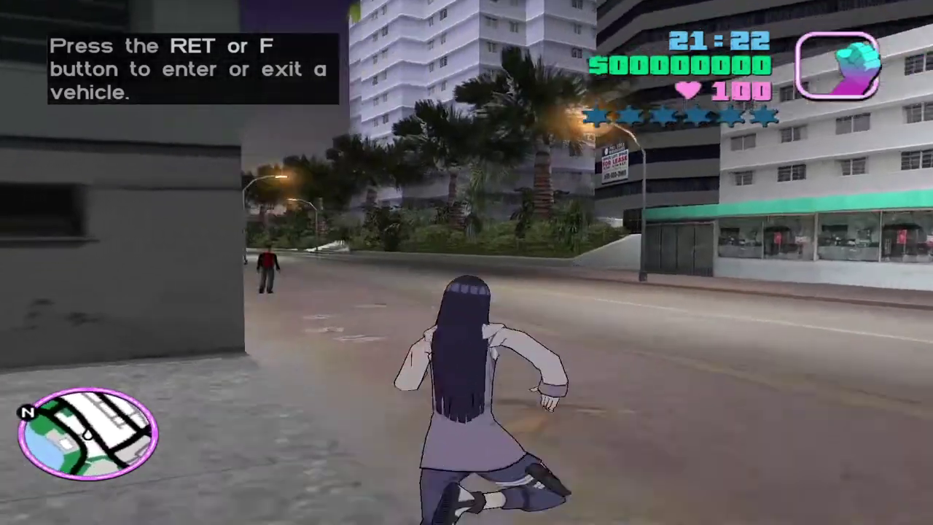
pyautogui.press('capslock')
pyautogui.press('w')
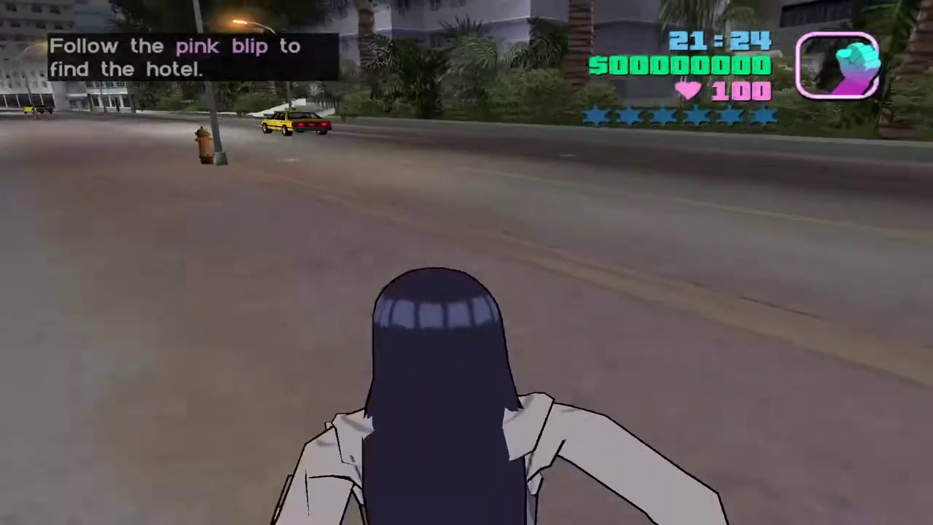
pyautogui.press('d')
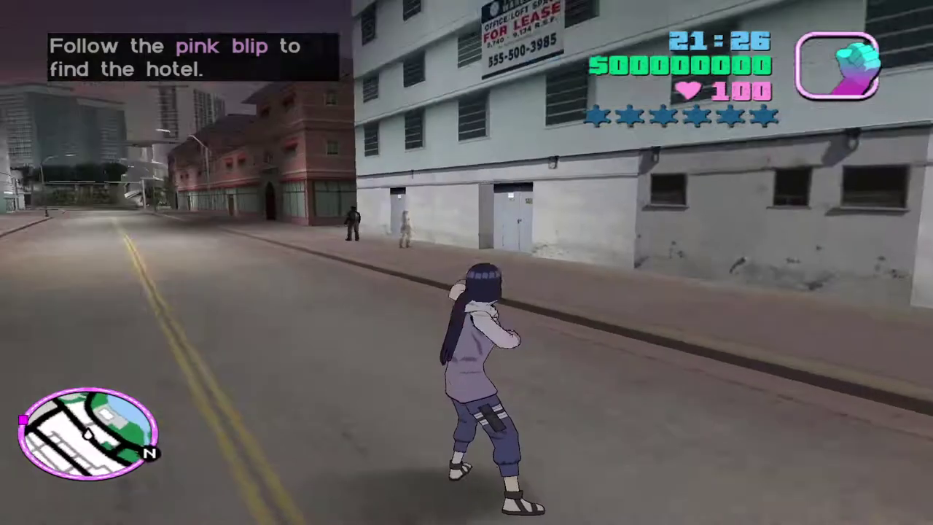
pyautogui.press('w')
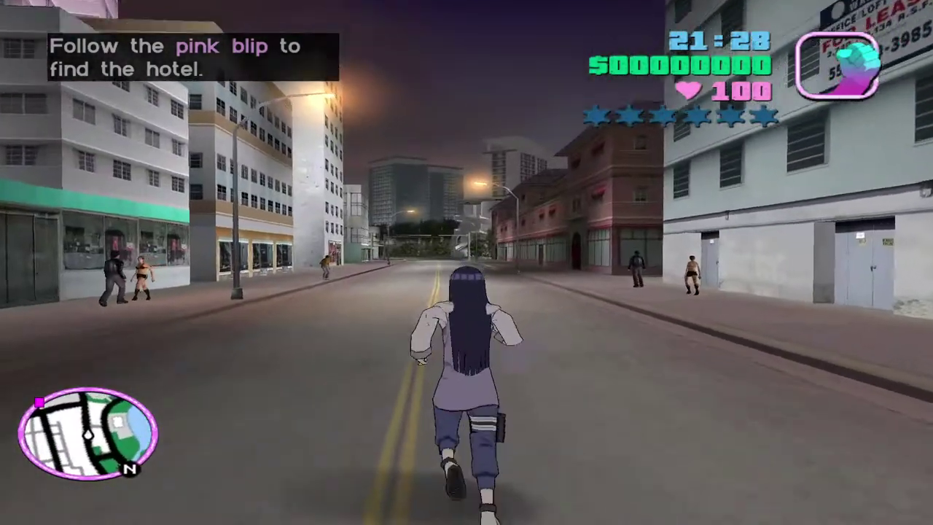
pyautogui.press('d')
pyautogui.press('w')
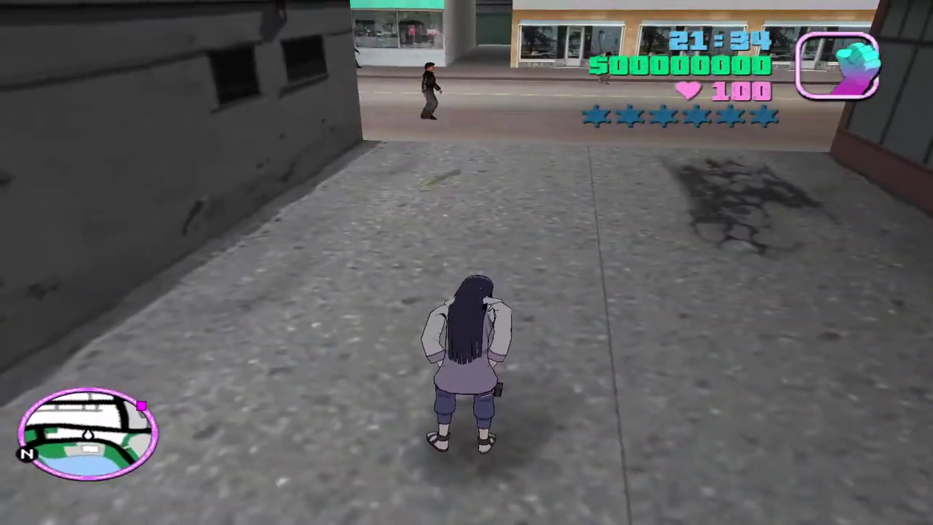
pyautogui.press('w')
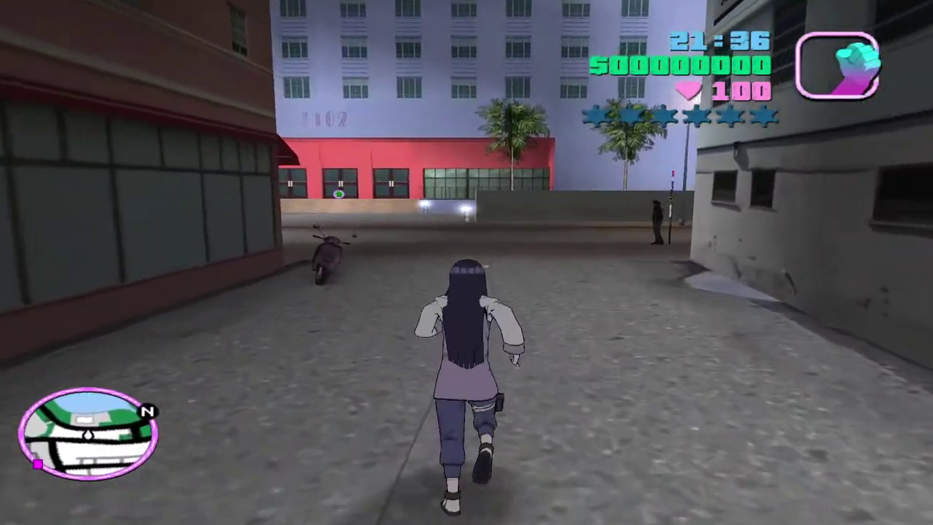
pyautogui.press('a')
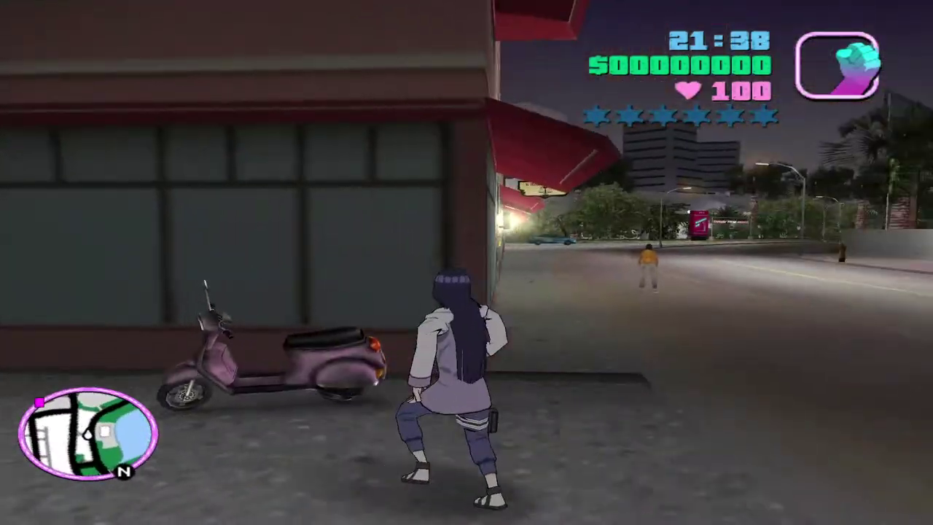
pyautogui.press('w')
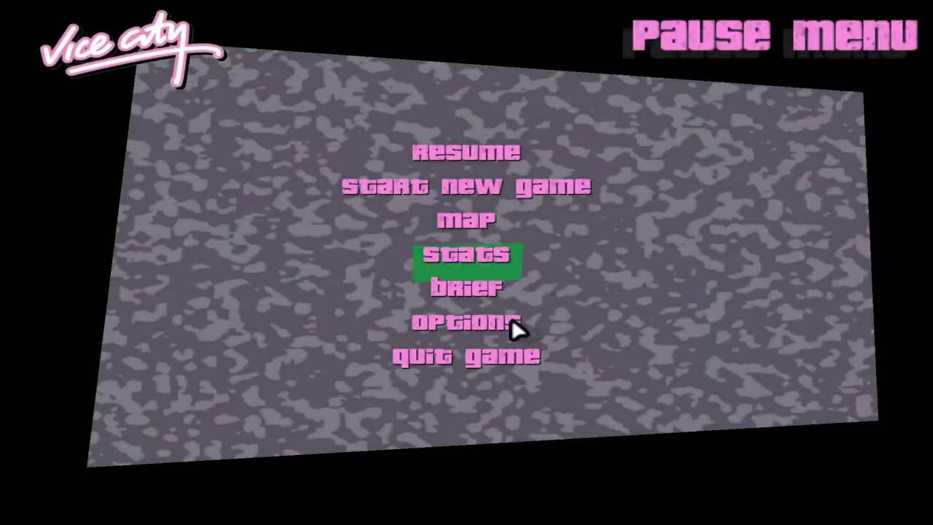
# Quit the running Vice City game and confirm leaving it
pyautogui.click(500, 357)
pyautogui.click(469, 281)
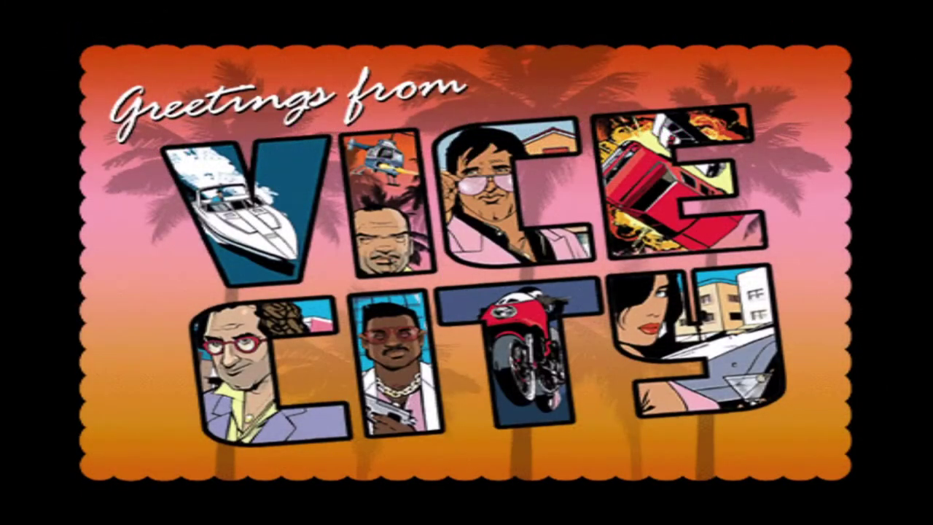